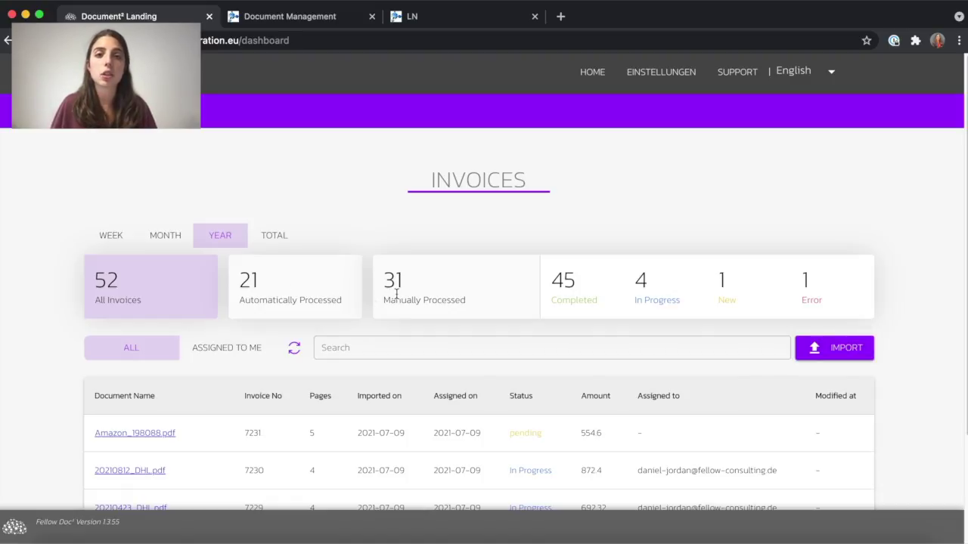
Filter invoices by Completed, In Progress, New and Error status, then show all invoices again.
{"action": "left_click", "coordinate": [557, 279]}
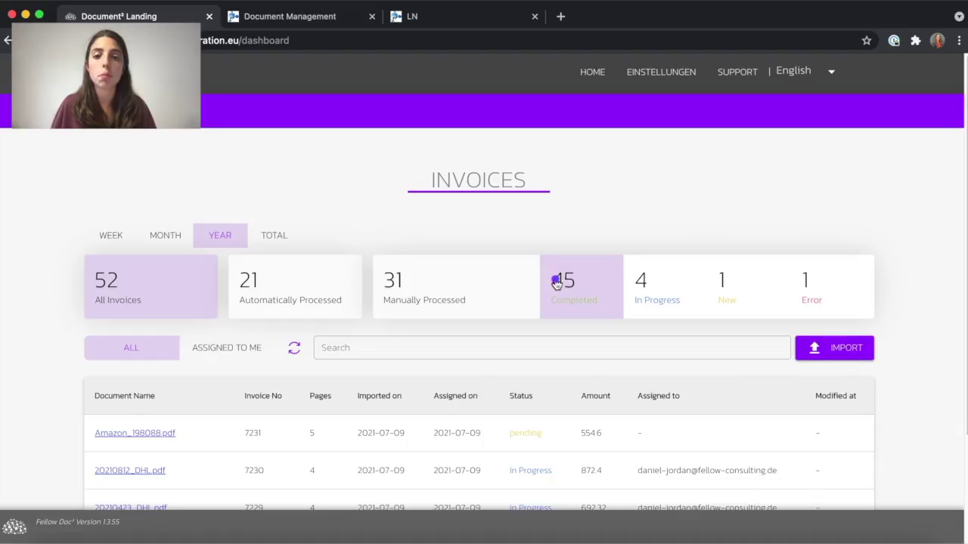
{"action": "left_click", "coordinate": [651, 281]}
{"action": "left_click", "coordinate": [748, 294]}
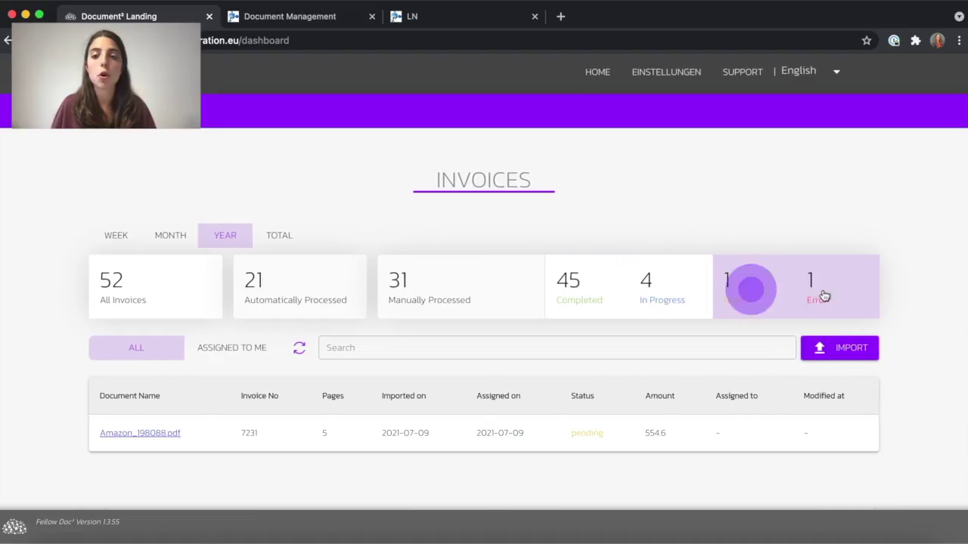
{"action": "left_click", "coordinate": [829, 295]}
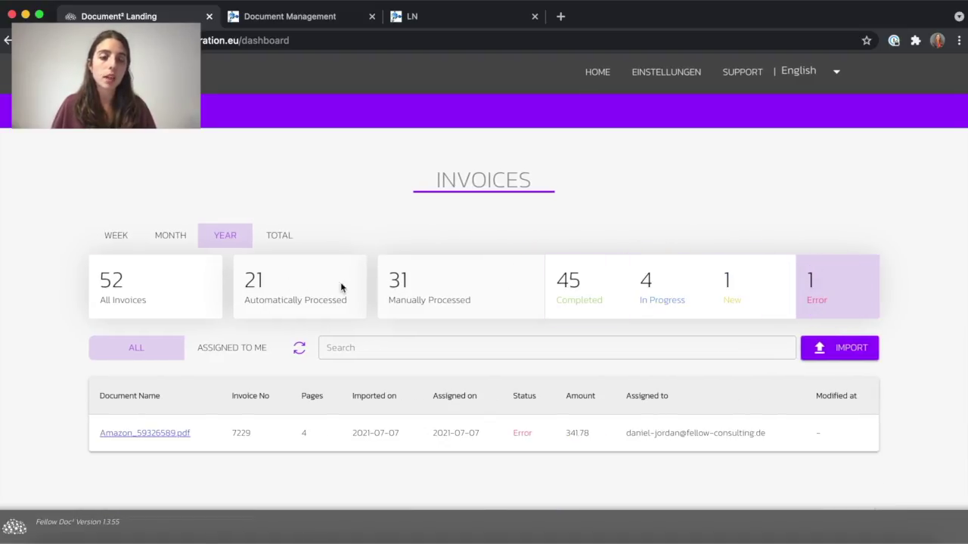
{"action": "left_click", "coordinate": [192, 281]}
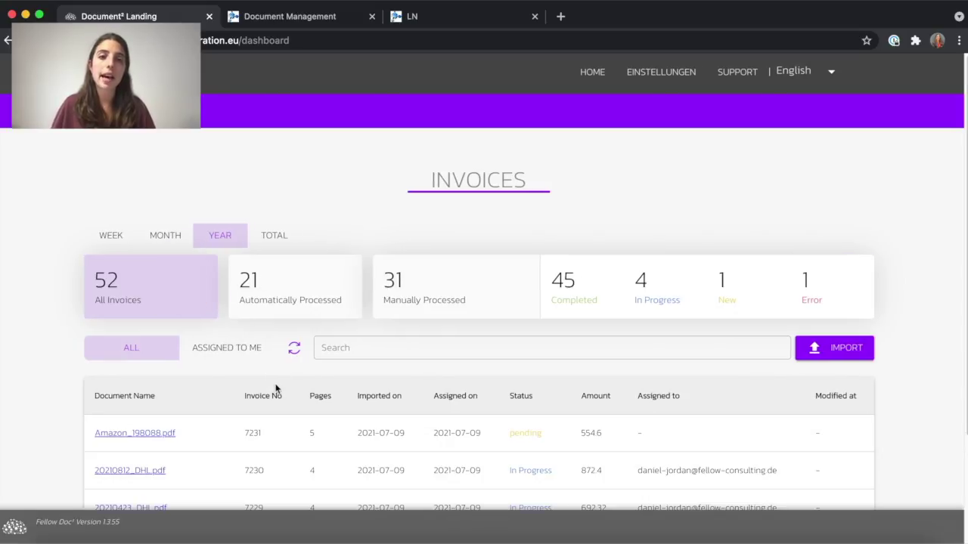
{"action": "scroll", "coordinate": [276, 388], "scroll_direction": "down", "scroll_amount": 2}
{"action": "scroll", "coordinate": [276, 378], "scroll_direction": "down", "scroll_amount": 3}
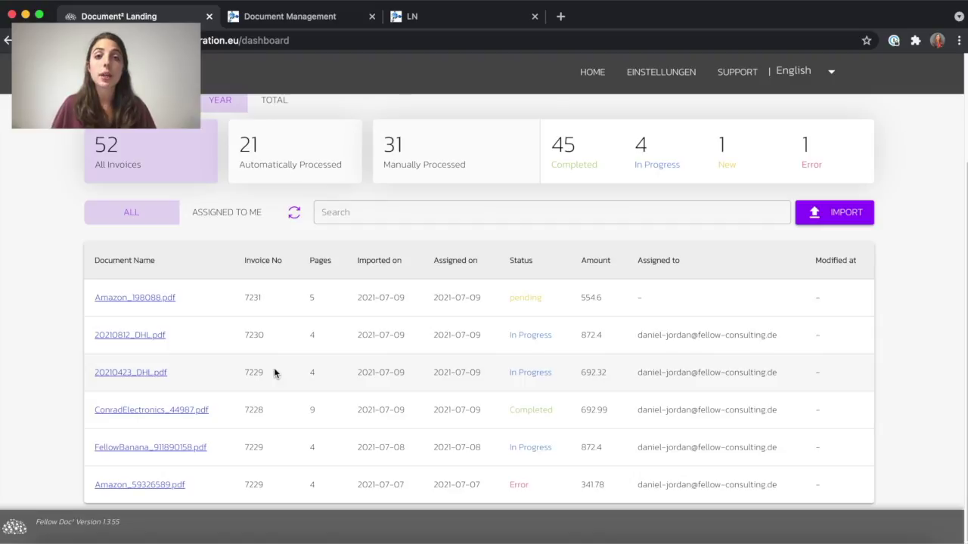
Show only invoices assigned to me, briefly search 'amazo', then clear the search.
{"action": "left_click", "coordinate": [227, 208]}
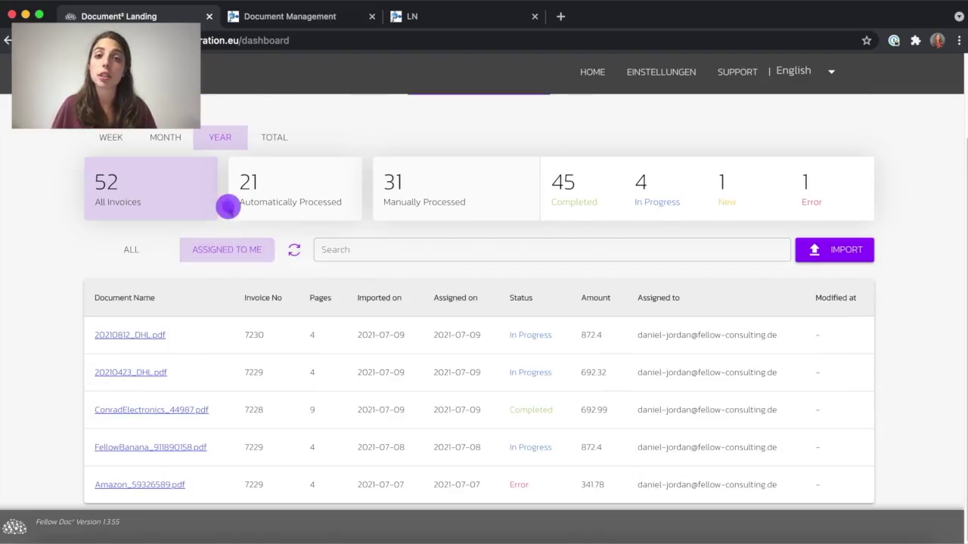
{"action": "left_click", "coordinate": [396, 249]}
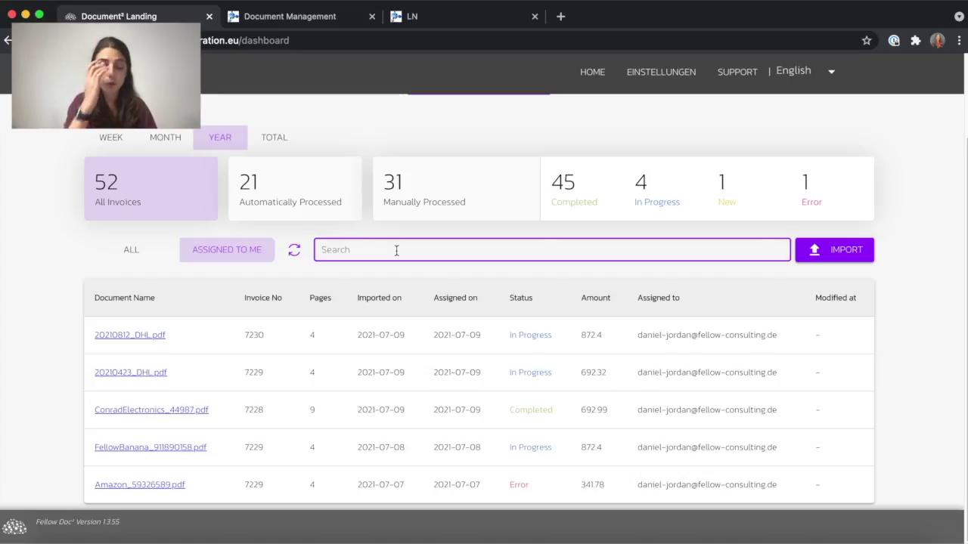
{"action": "type", "text": "amazo"}
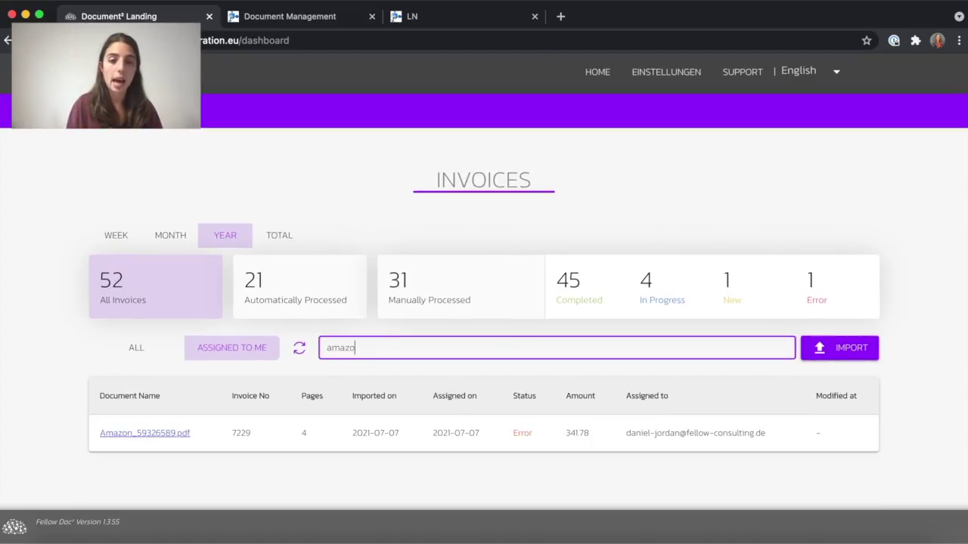
{"action": "key", "text": "BackSpace"}
{"action": "key", "text": "BackSpace"}
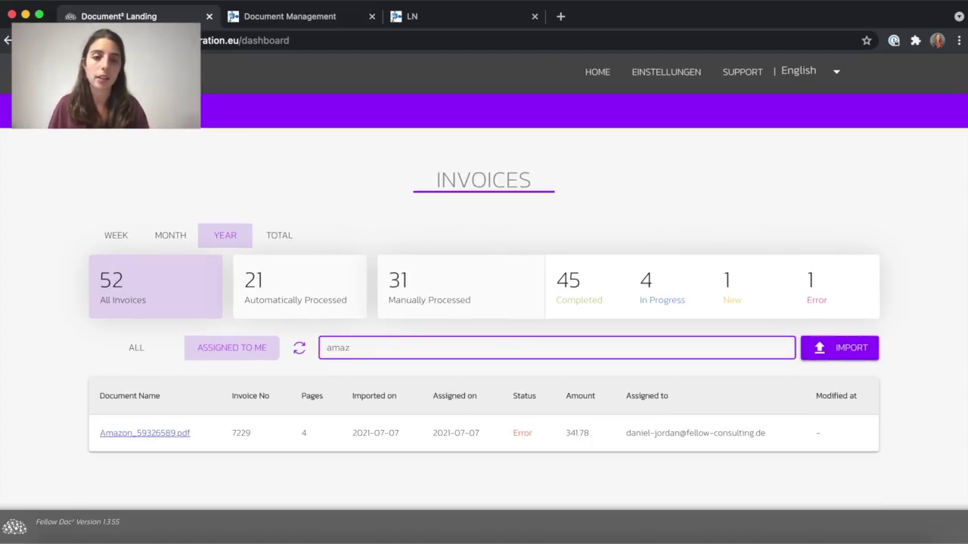
{"action": "key", "text": "BackSpace"}
{"action": "key", "text": "BackSpace"}
{"action": "key", "text": "BackSpace"}
{"action": "key", "text": "BackSpace"}
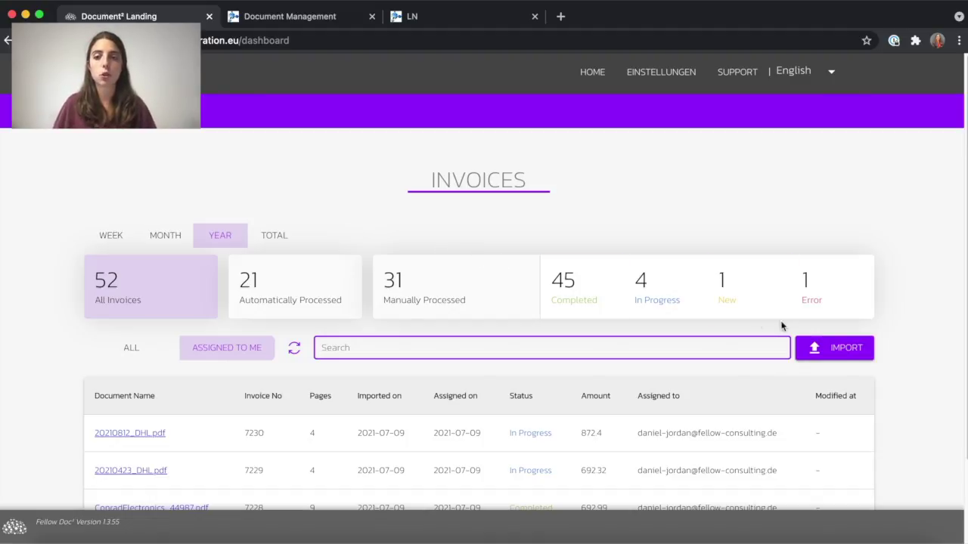
Import Banana_invoice.pdf from the MediDemo folder.
{"action": "left_click", "coordinate": [830, 347]}
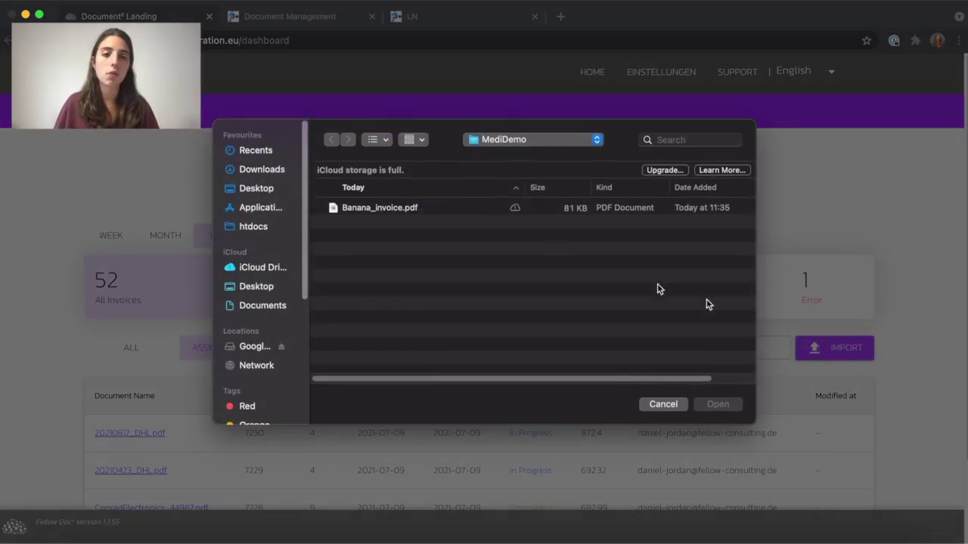
{"action": "double_click", "coordinate": [460, 207]}
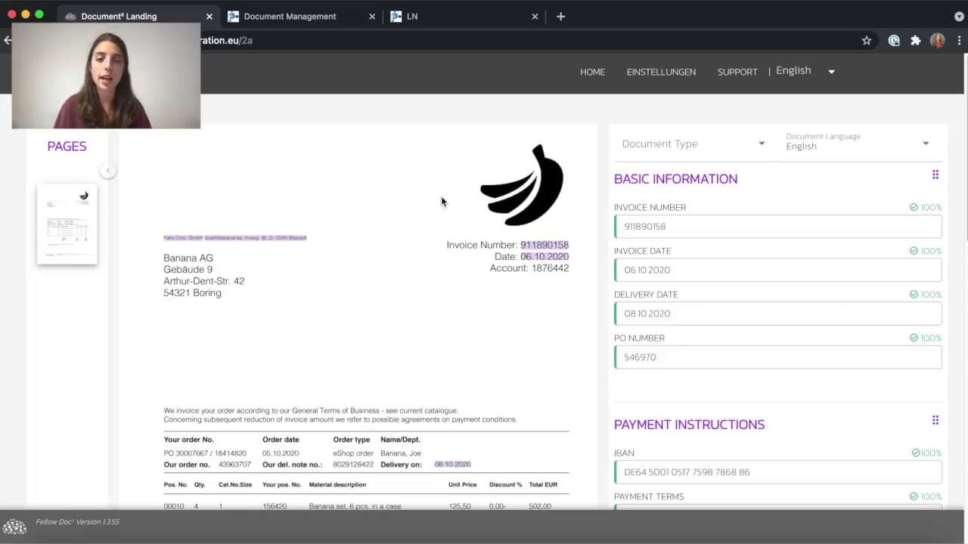
Locate invoice number 911890158 on the preview and skim the extracted fields down to Vendor Details.
{"action": "left_click", "coordinate": [556, 247]}
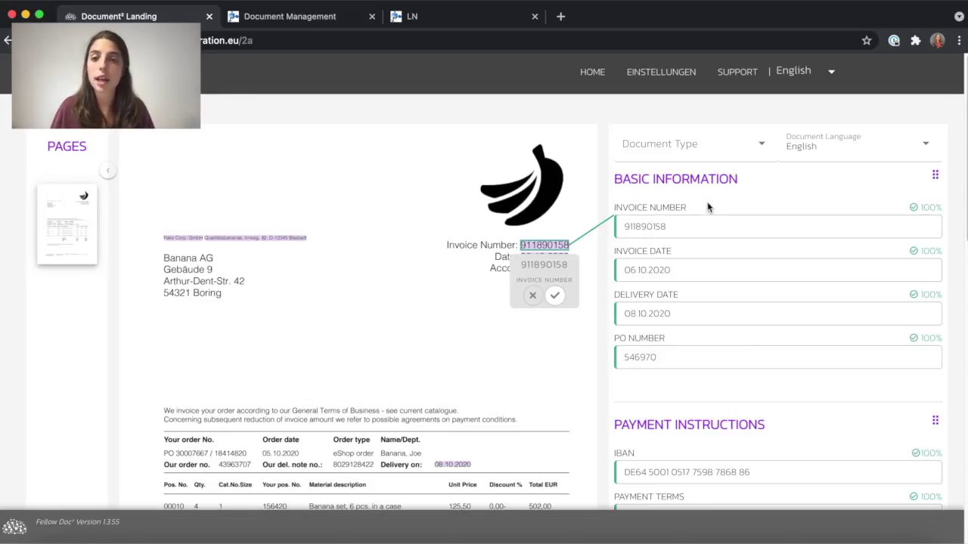
{"action": "scroll", "coordinate": [714, 227], "scroll_direction": "down", "scroll_amount": 2}
{"action": "scroll", "coordinate": [740, 332], "scroll_direction": "down", "scroll_amount": 4}
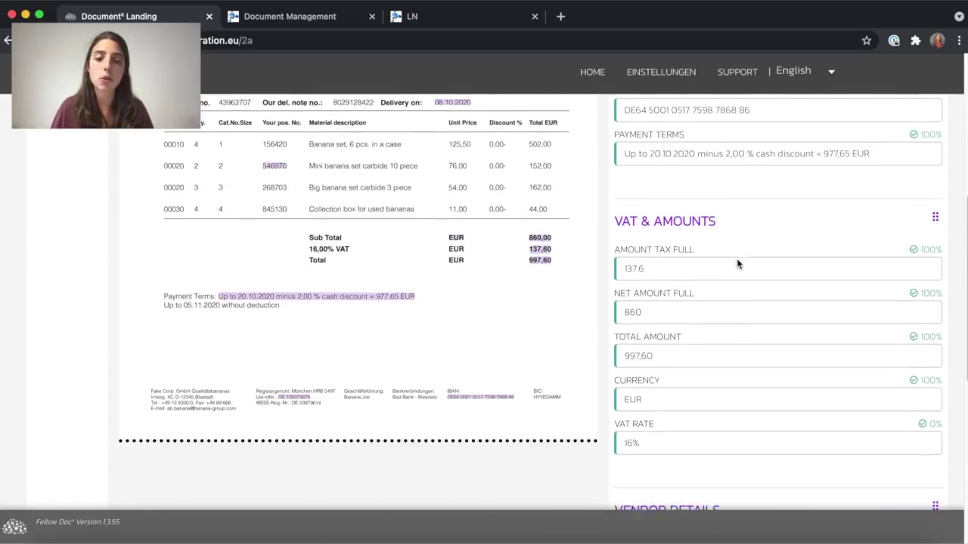
{"action": "scroll", "coordinate": [736, 261], "scroll_direction": "down", "scroll_amount": 5}
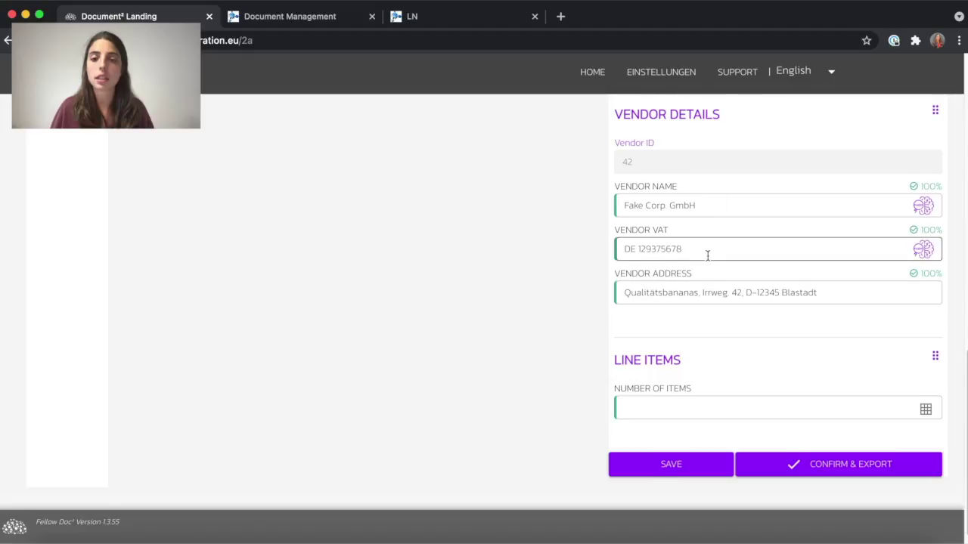
{"action": "scroll", "coordinate": [706, 254], "scroll_direction": "up", "scroll_amount": 5}
{"action": "scroll", "coordinate": [706, 254], "scroll_direction": "up", "scroll_amount": 6}
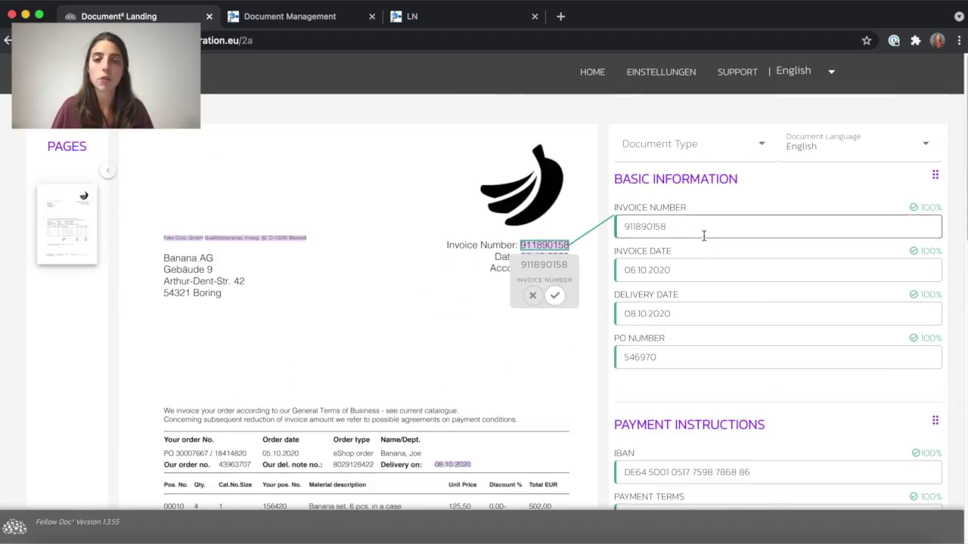
{"action": "left_click", "coordinate": [702, 229]}
Trace the invoice date, delivery date and PO number 546970 back to the invoice.
{"action": "left_click", "coordinate": [703, 259]}
{"action": "left_click", "coordinate": [704, 310]}
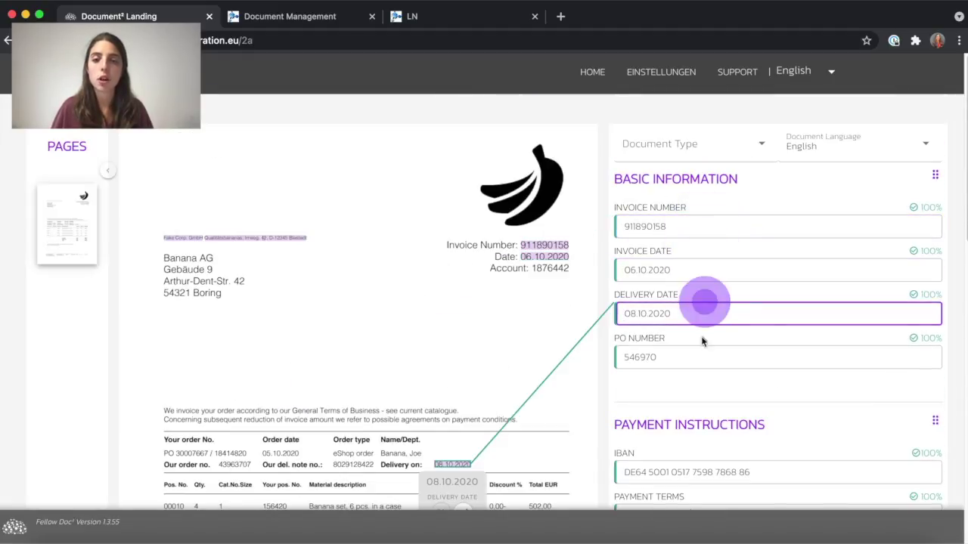
{"action": "left_click", "coordinate": [695, 351]}
{"action": "scroll", "coordinate": [617, 366], "scroll_direction": "down", "scroll_amount": 3}
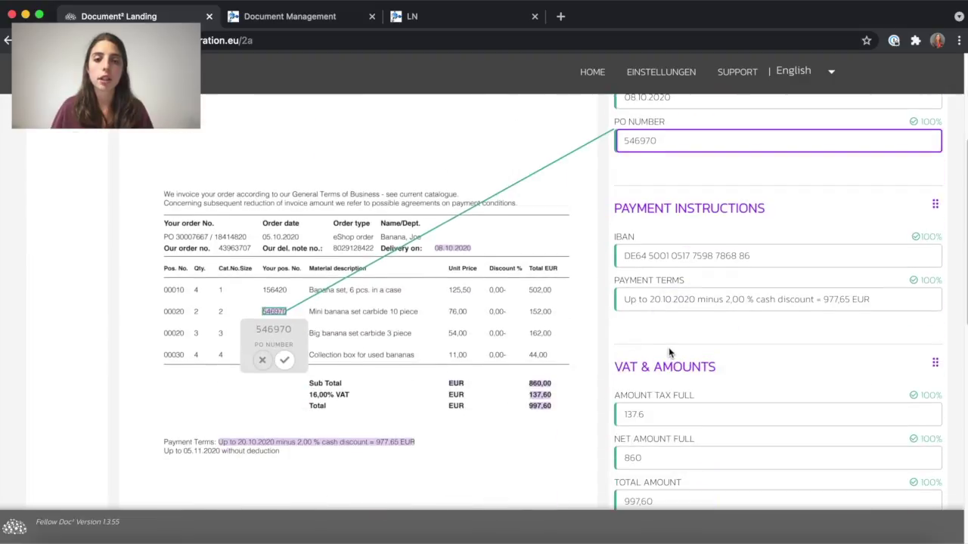
{"action": "scroll", "coordinate": [668, 347], "scroll_direction": "up", "scroll_amount": 3}
{"action": "scroll", "coordinate": [668, 347], "scroll_direction": "down", "scroll_amount": 2}
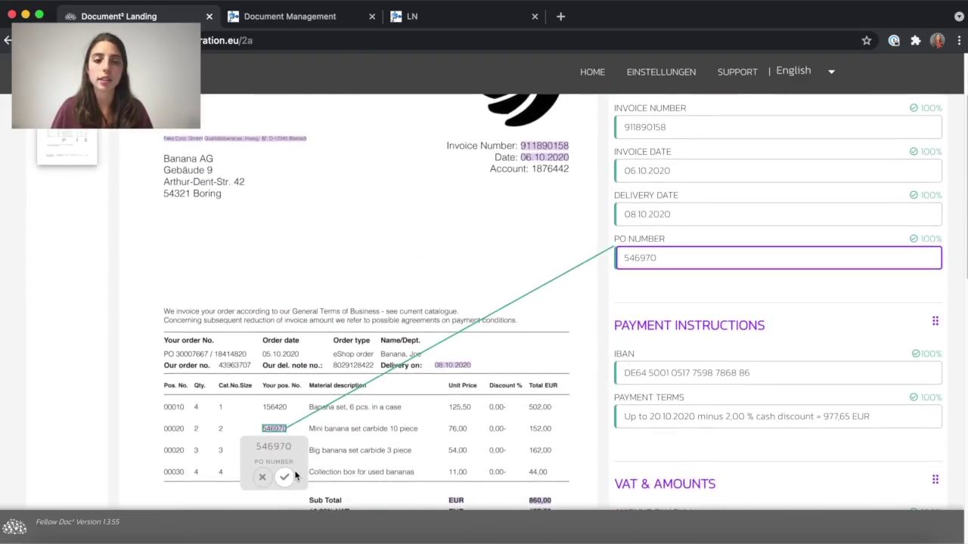
{"action": "scroll", "coordinate": [795, 372], "scroll_direction": "up", "scroll_amount": 2}
AI-match the vendor name to fill Vendor ID 100000028, then view the line items.
{"action": "scroll", "coordinate": [794, 372], "scroll_direction": "down", "scroll_amount": 1}
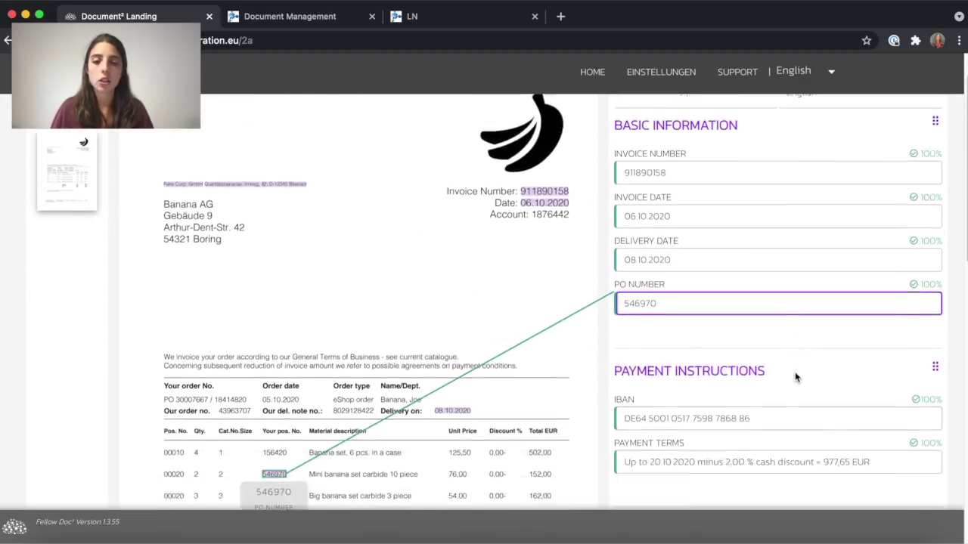
{"action": "scroll", "coordinate": [794, 374], "scroll_direction": "down", "scroll_amount": 2}
{"action": "scroll", "coordinate": [794, 376], "scroll_direction": "down", "scroll_amount": 3}
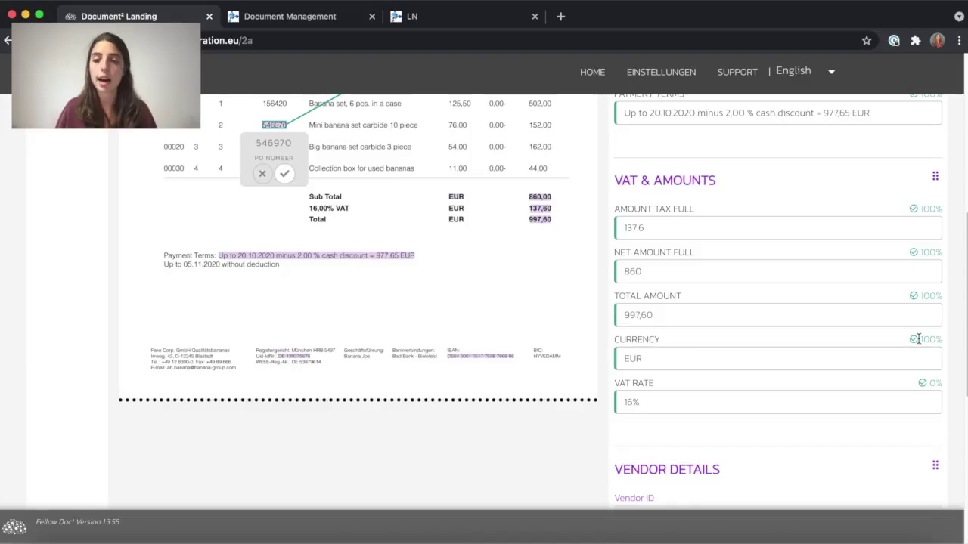
{"action": "scroll", "coordinate": [802, 390], "scroll_direction": "down", "scroll_amount": 1}
{"action": "scroll", "coordinate": [772, 406], "scroll_direction": "down", "scroll_amount": 3}
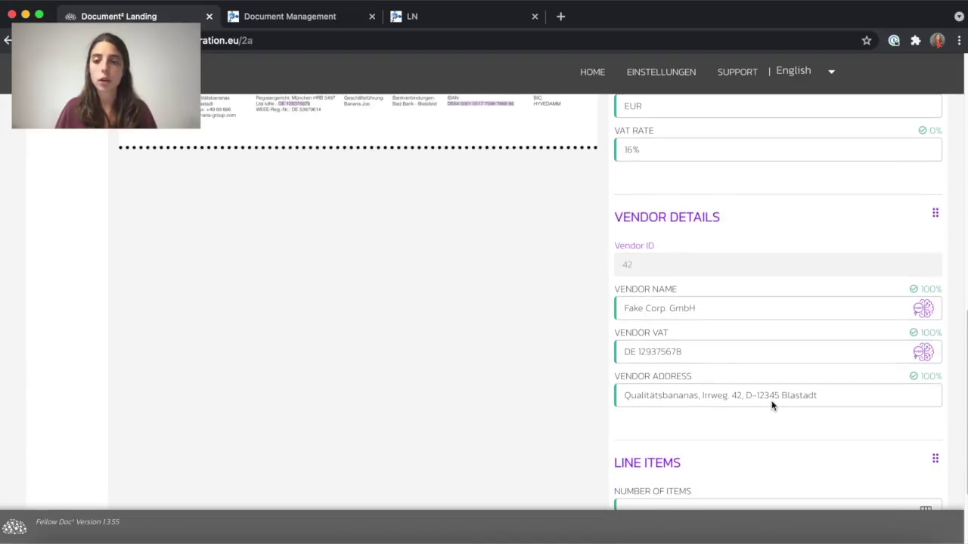
{"action": "scroll", "coordinate": [772, 406], "scroll_direction": "down", "scroll_amount": 1}
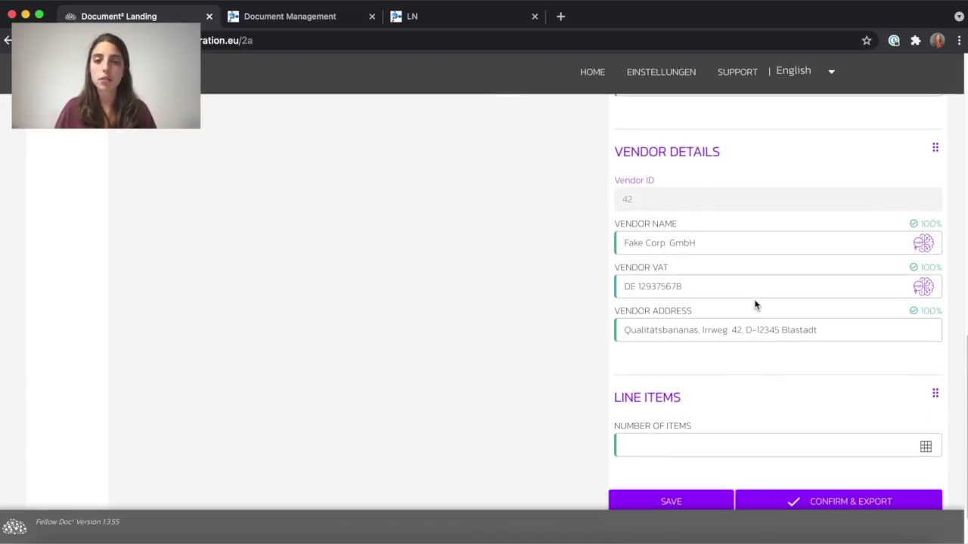
{"action": "left_click", "coordinate": [923, 243]}
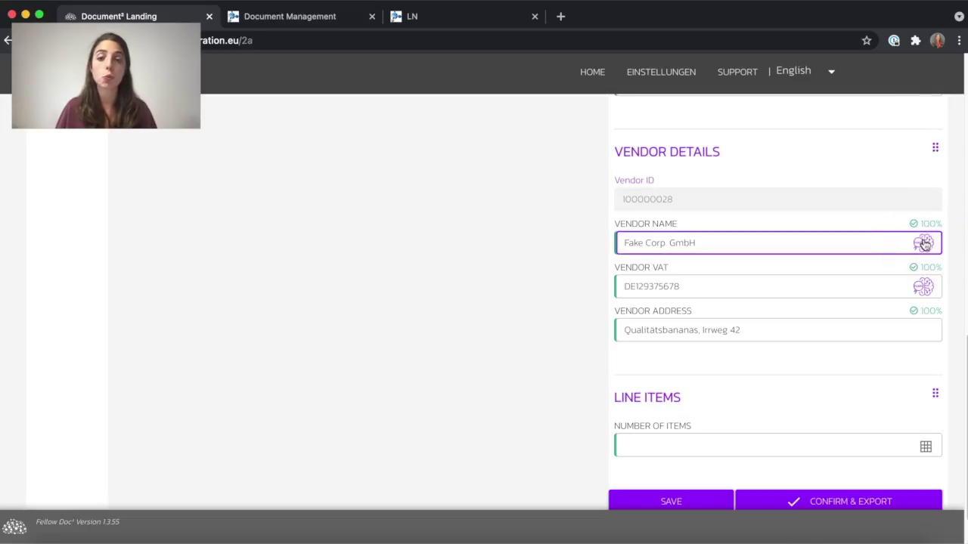
{"action": "scroll", "coordinate": [847, 330], "scroll_direction": "down", "scroll_amount": 1}
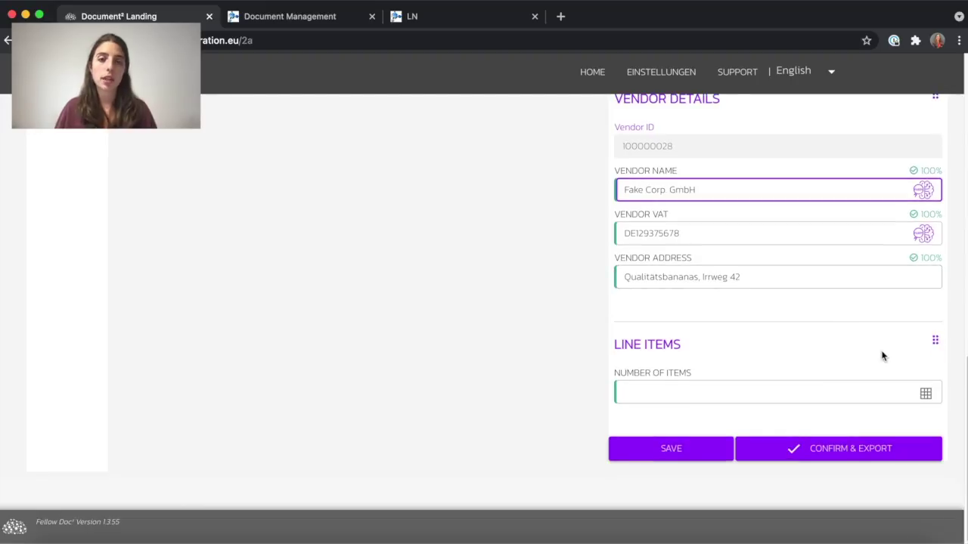
{"action": "left_click", "coordinate": [925, 393]}
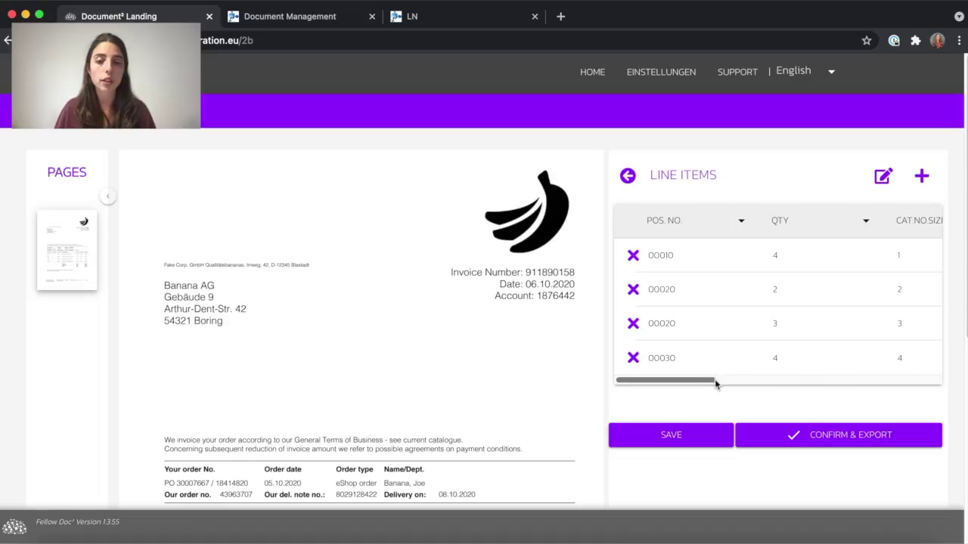
Review the four line items, then save the checked Banana AG invoice data.
{"action": "mouse_move", "coordinate": [712, 379]}
{"action": "left_mouse_down"}
{"action": "mouse_move", "coordinate": [763, 386]}
{"action": "mouse_move", "coordinate": [707, 395]}
{"action": "left_mouse_up"}
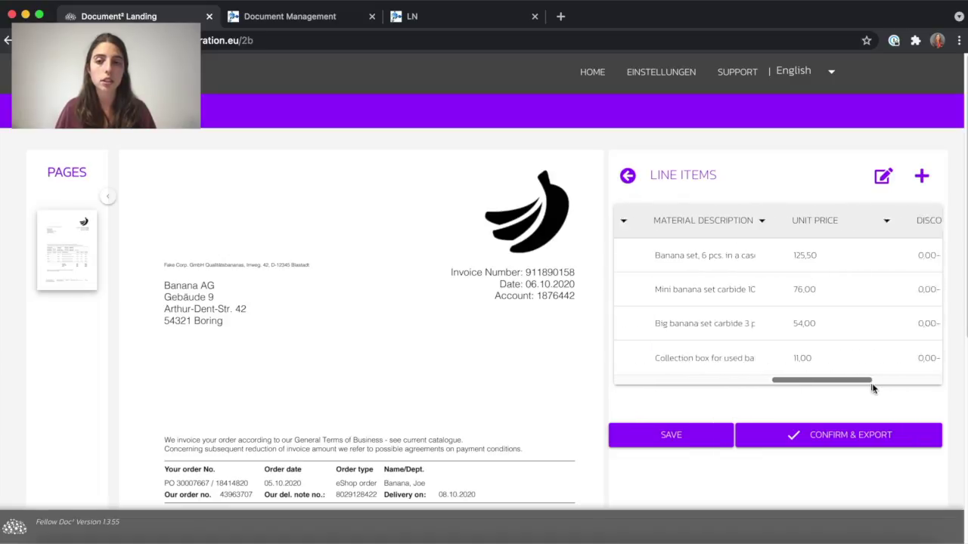
{"action": "left_click", "coordinate": [627, 175]}
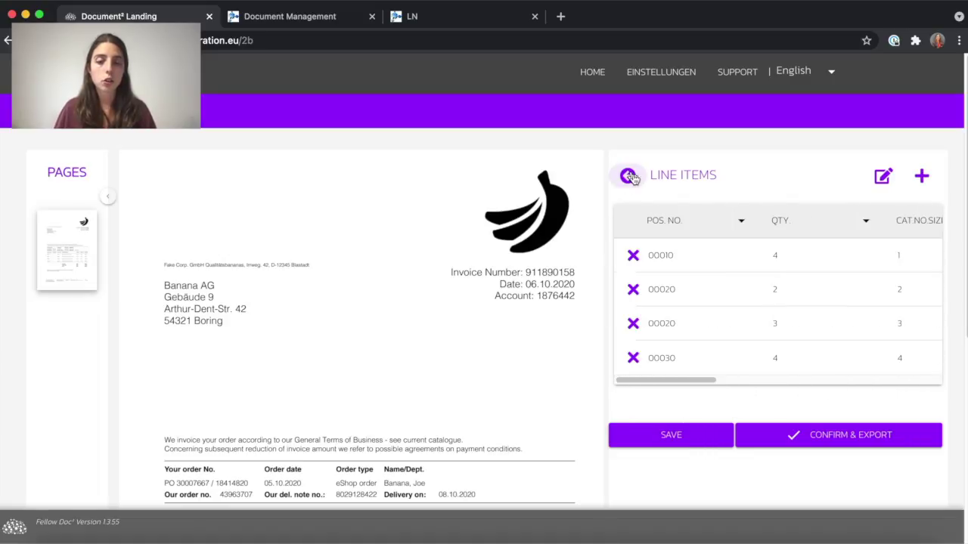
{"action": "scroll", "coordinate": [725, 287], "scroll_direction": "down", "scroll_amount": 5}
{"action": "scroll", "coordinate": [730, 302], "scroll_direction": "down", "scroll_amount": 3}
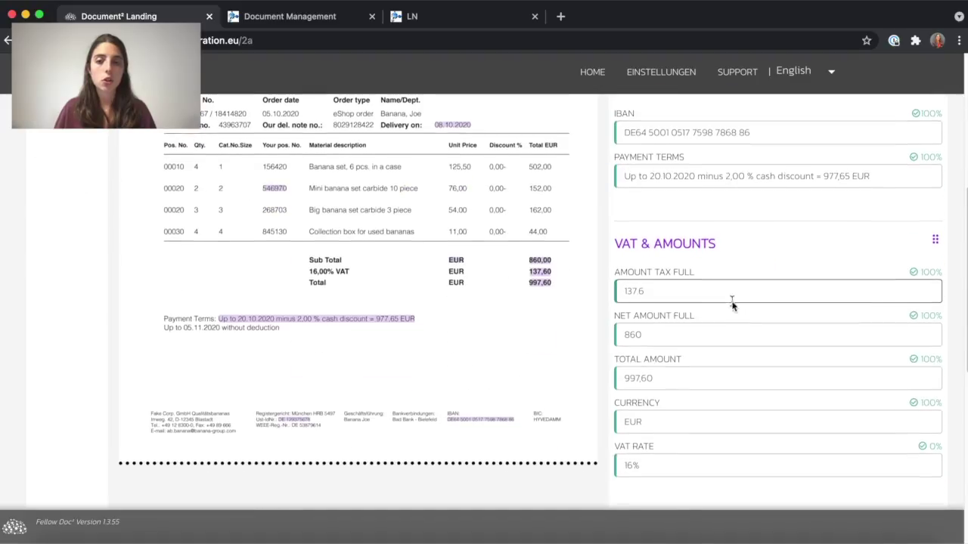
{"action": "scroll", "coordinate": [733, 306], "scroll_direction": "down", "scroll_amount": 4}
{"action": "scroll", "coordinate": [741, 314], "scroll_direction": "down", "scroll_amount": 5}
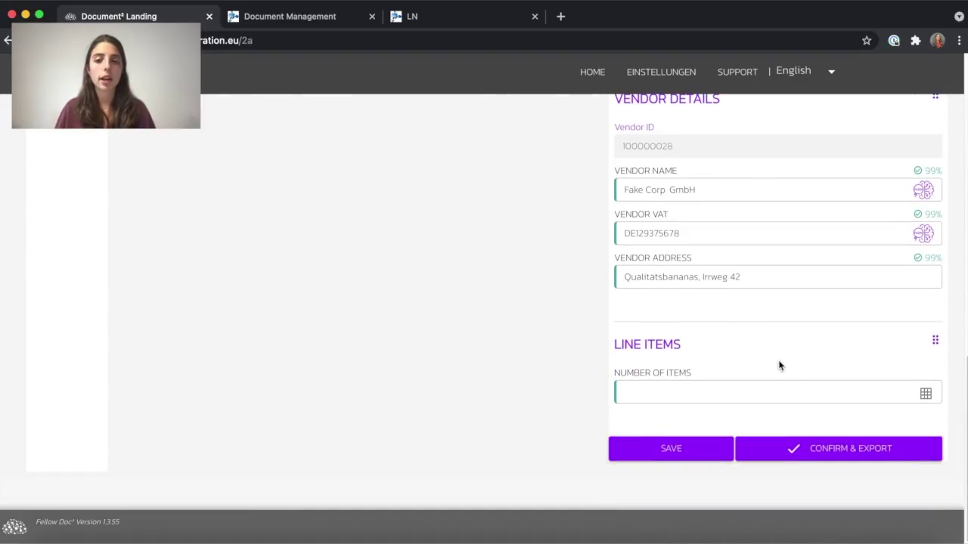
{"action": "left_click", "coordinate": [725, 450]}
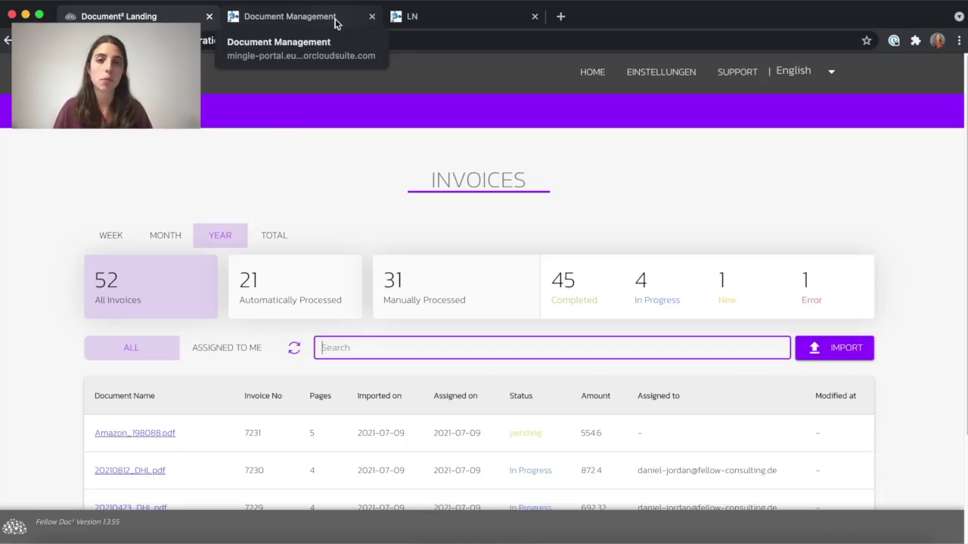
{"action": "left_click", "coordinate": [335, 23]}
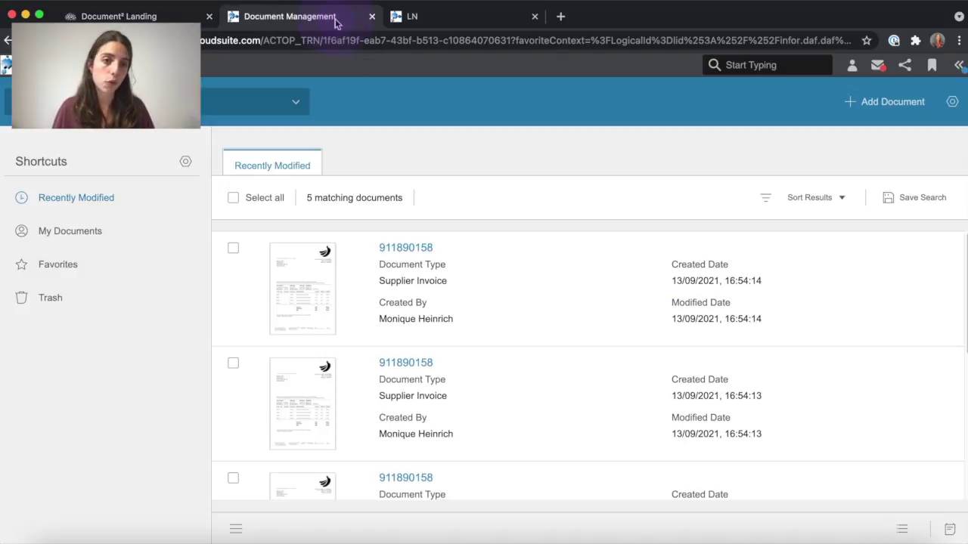
Open the newest 911890158 document under Recently Modified and view its Attributes.
{"action": "left_click", "coordinate": [80, 212]}
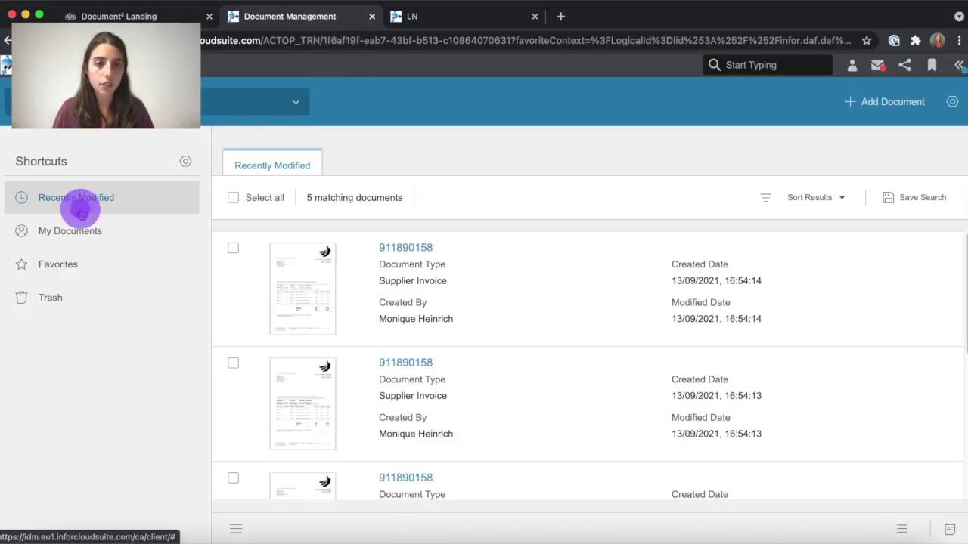
{"action": "left_click", "coordinate": [405, 247]}
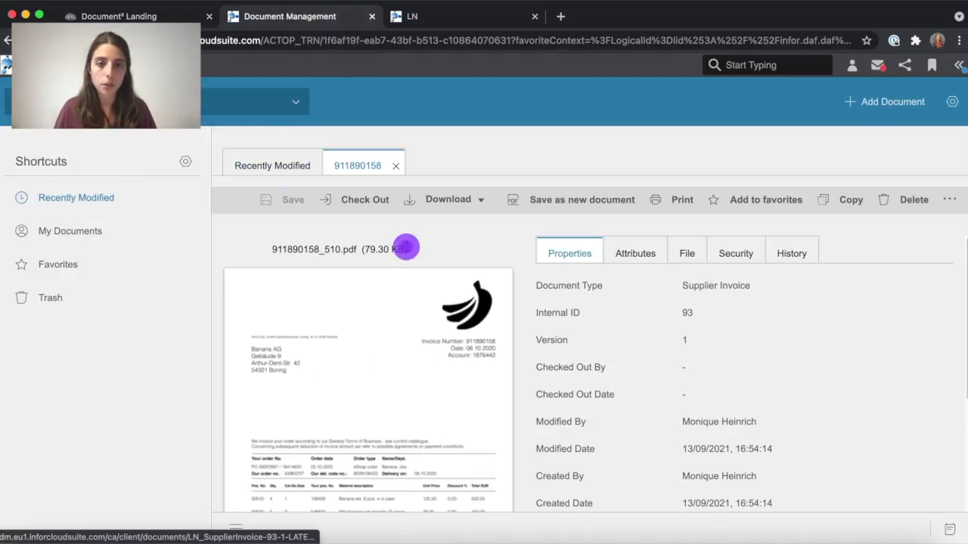
{"action": "scroll", "coordinate": [546, 288], "scroll_direction": "down", "scroll_amount": 3}
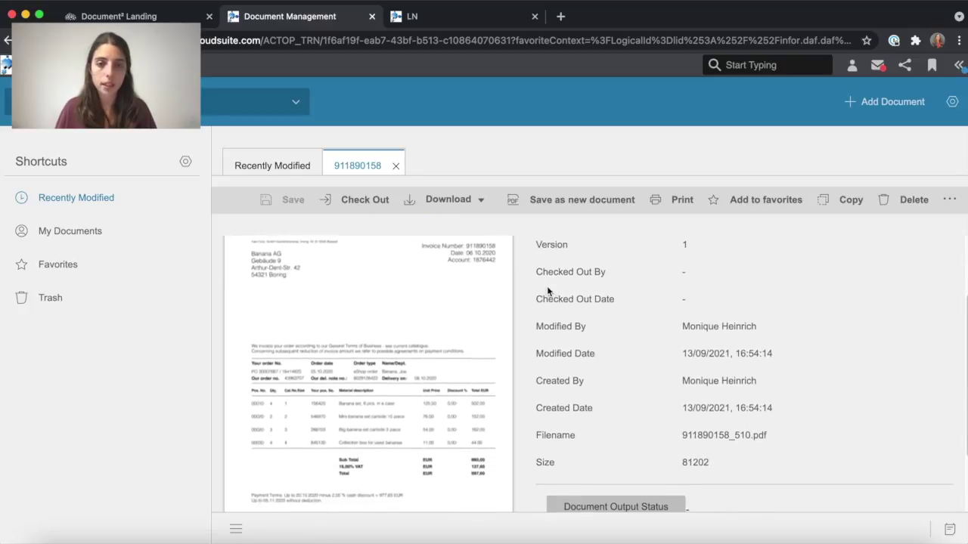
{"action": "scroll", "coordinate": [548, 291], "scroll_direction": "down", "scroll_amount": 2}
{"action": "scroll", "coordinate": [545, 286], "scroll_direction": "up", "scroll_amount": 5}
{"action": "left_click", "coordinate": [611, 248]}
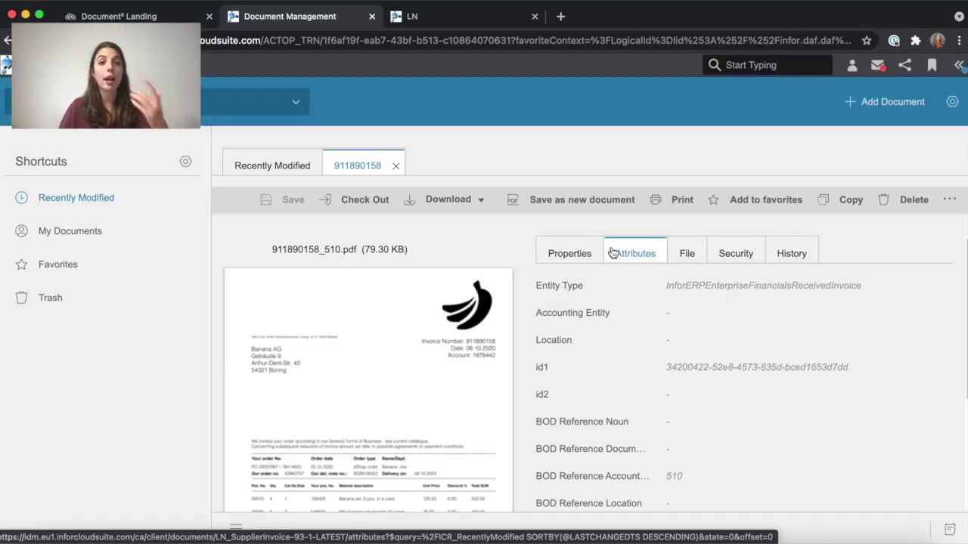
{"action": "left_click", "coordinate": [459, 17]}
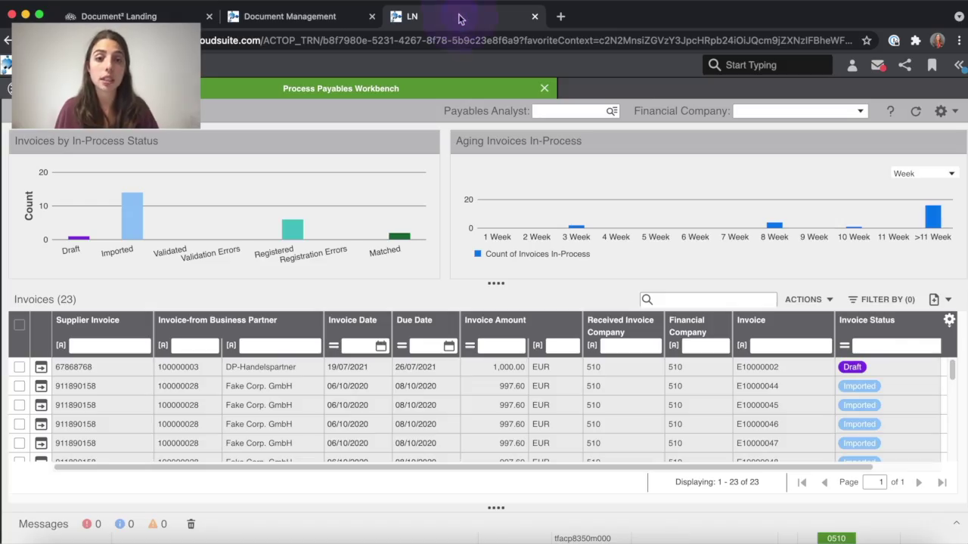
Refresh the Payables Workbench and open invoice 911890158's details: Imported, 997.60 EUR.
{"action": "left_click", "coordinate": [916, 112]}
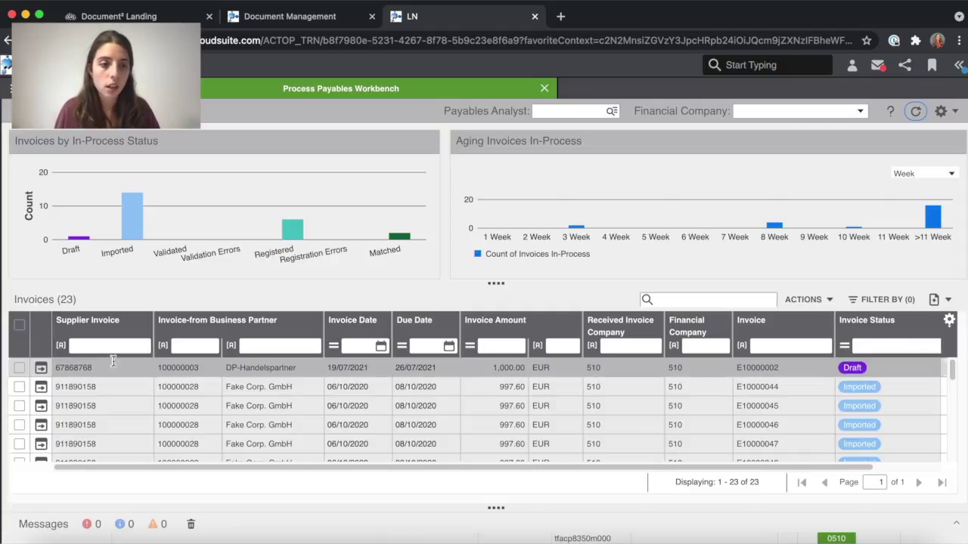
{"action": "left_click", "coordinate": [41, 387]}
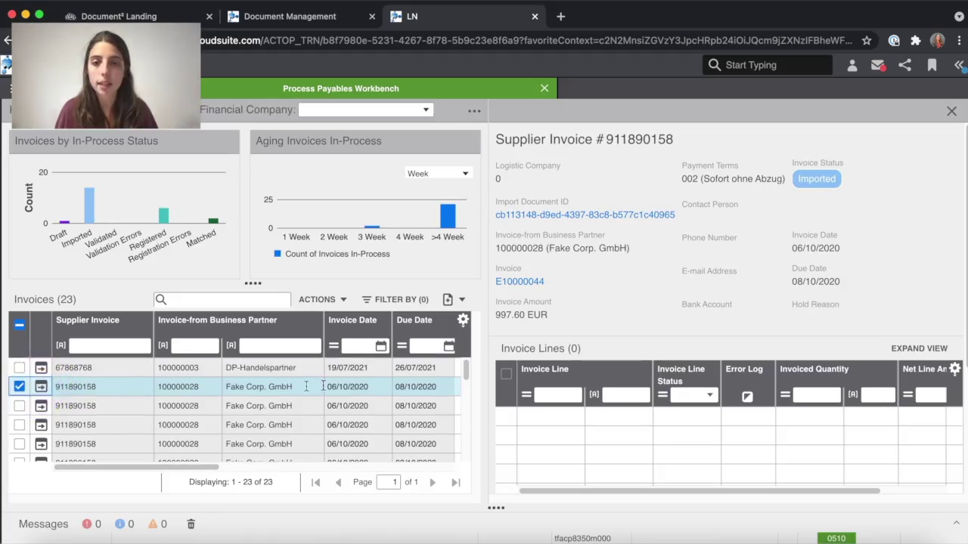
{"action": "scroll", "coordinate": [709, 356], "scroll_direction": "down", "scroll_amount": 5}
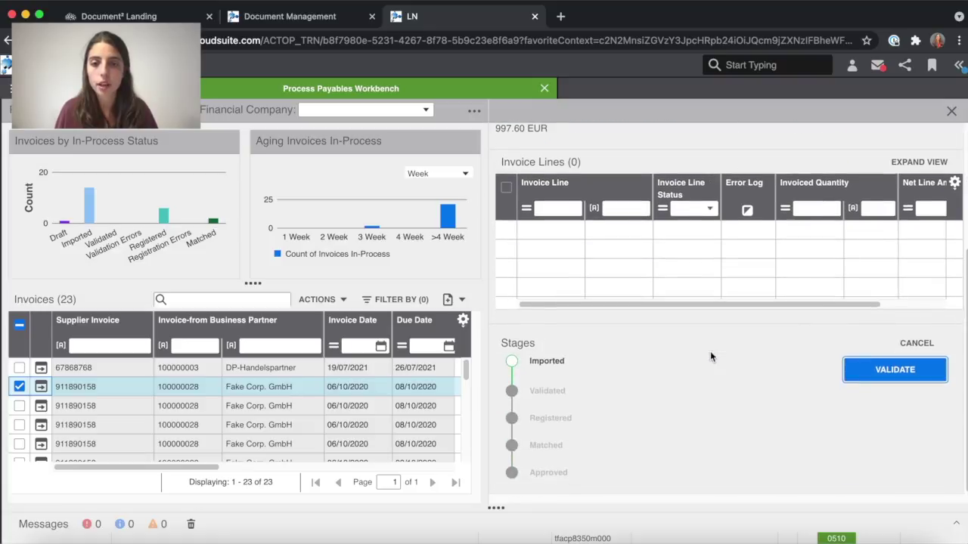
{"action": "scroll", "coordinate": [711, 353], "scroll_direction": "up", "scroll_amount": 5}
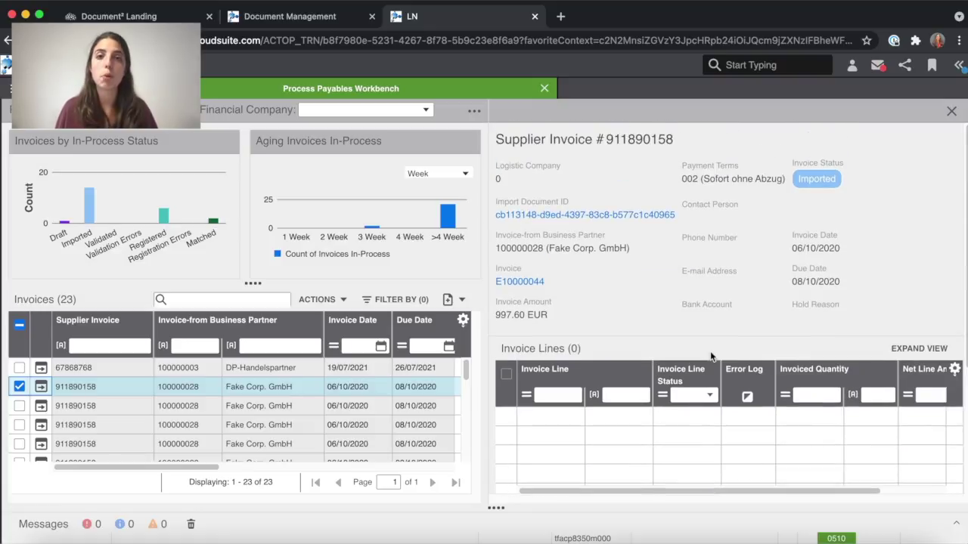